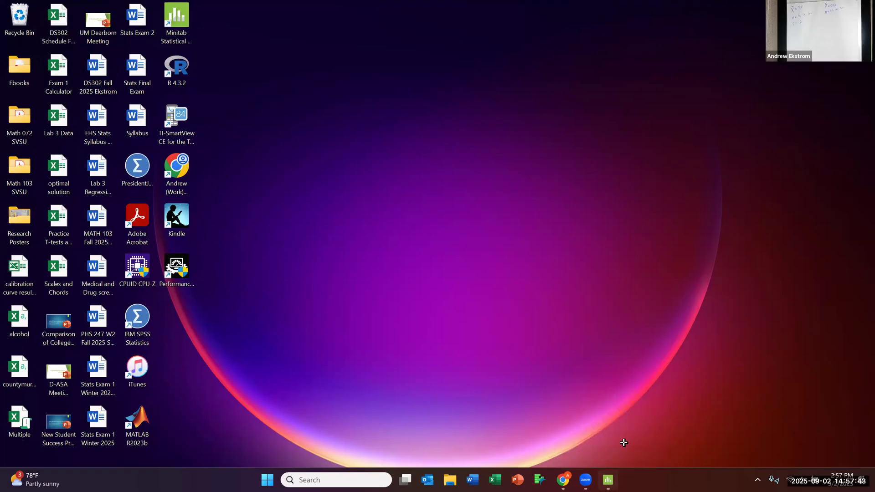
- Enlarge the Minitab window to nearly full screen height and about half the screen width
left_click(855, 6)
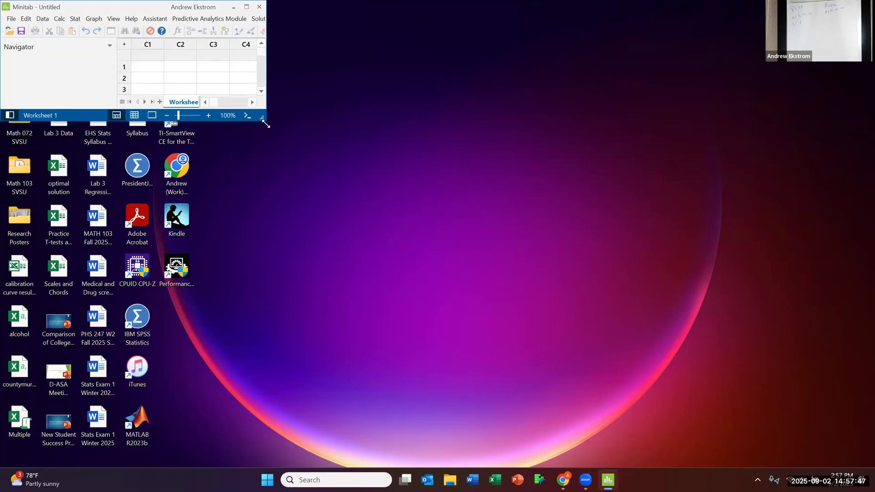
left_click_drag(266, 124, 447, 469)
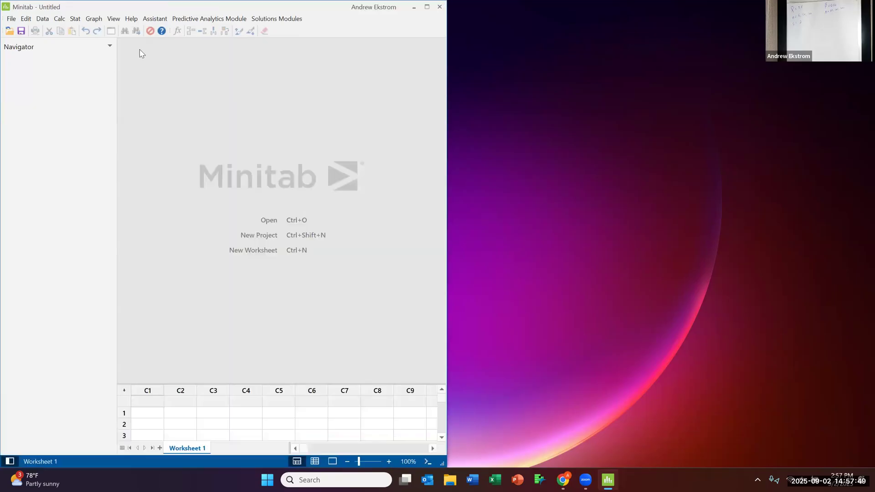
- Start a one-sample t test for the mean and base it on summarized data
left_click(75, 20)
mouse_move(98, 33)
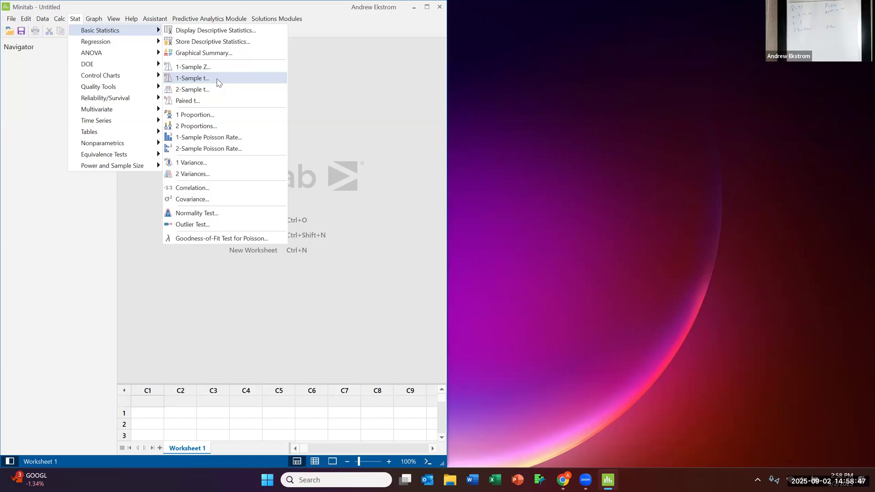
left_click(211, 80)
left_click(206, 80)
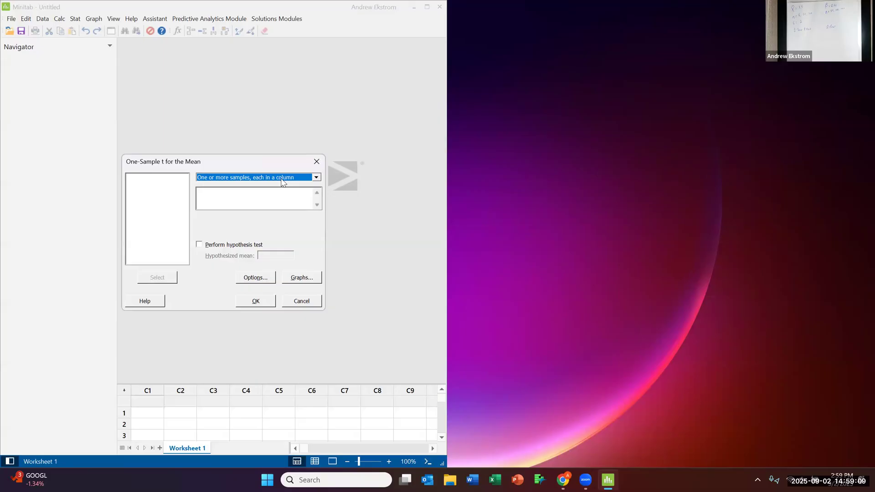
left_click(317, 178)
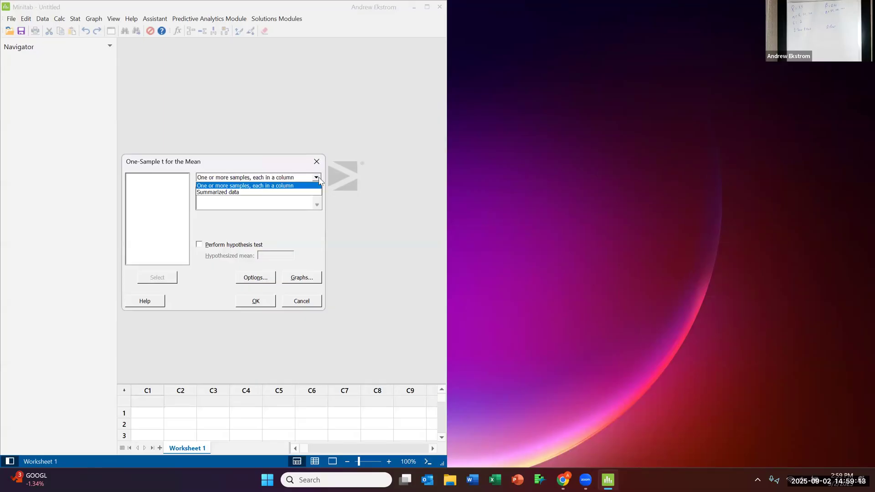
left_click(277, 193)
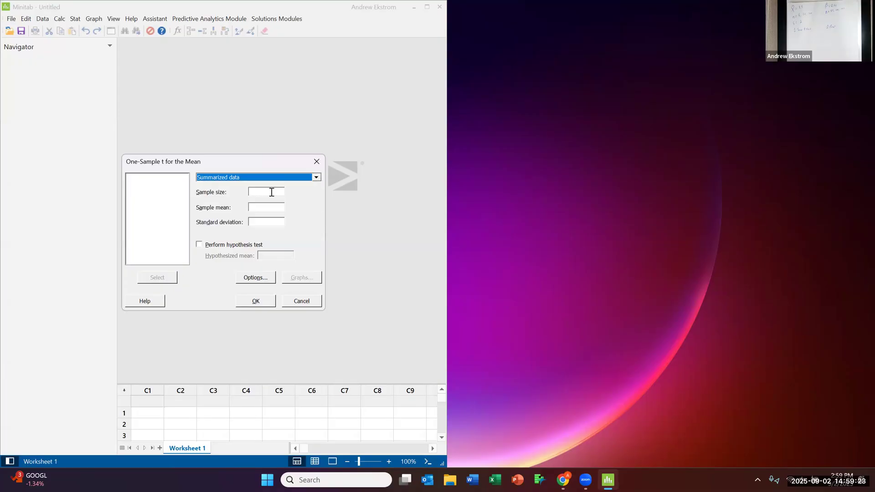
- Enter sample size 5, sample mean 3.5 and standard deviation 2, and enable the hypothesis test with a hypothesized mean of 2
left_click(268, 208)
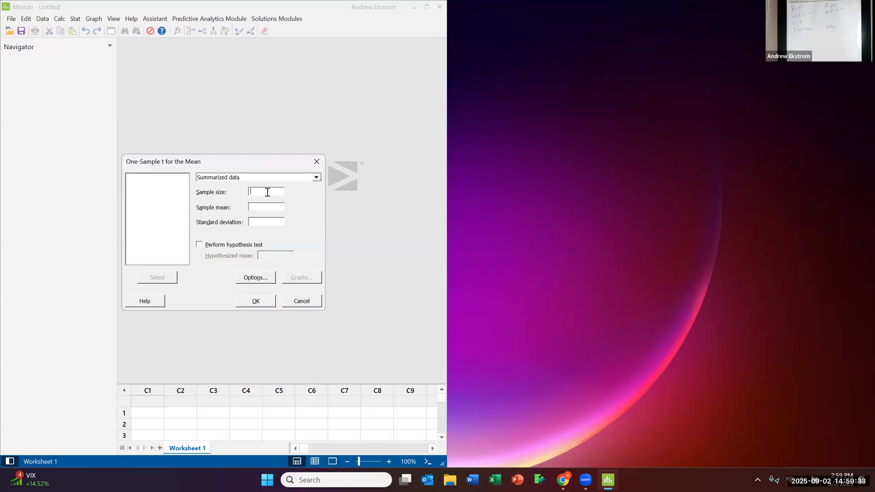
type("5")
type("3.")
type("5")
left_click(274, 222)
type("2")
left_click(200, 246)
left_click(268, 255)
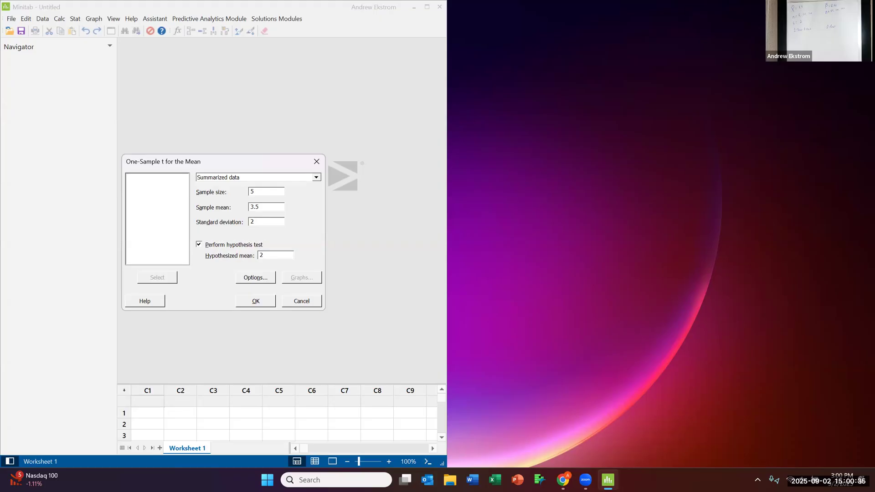
- Keep the 95.0 confidence level and the alternative "Mean ≠ hypothesized mean", and run the one-sample t test
left_click(255, 277)
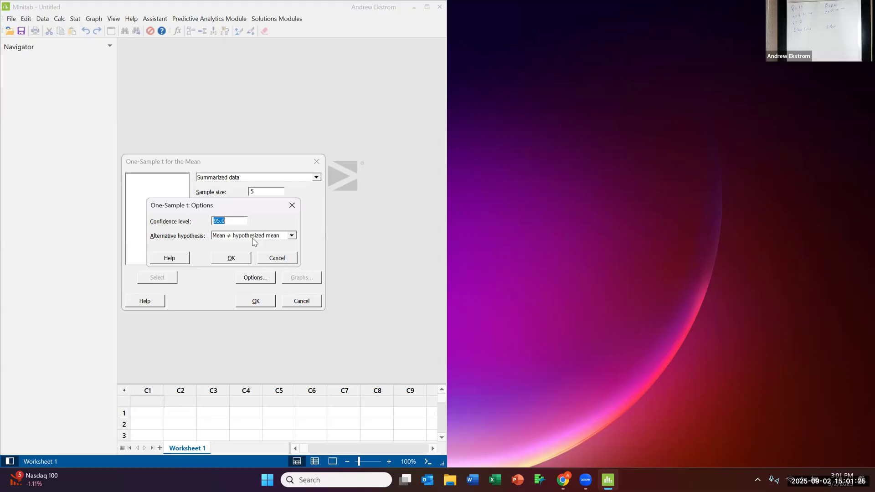
left_click(232, 260)
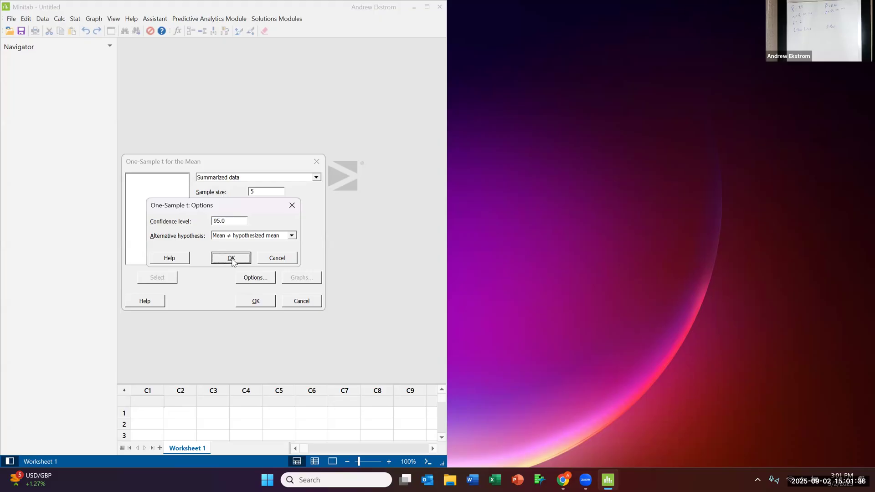
left_click(258, 302)
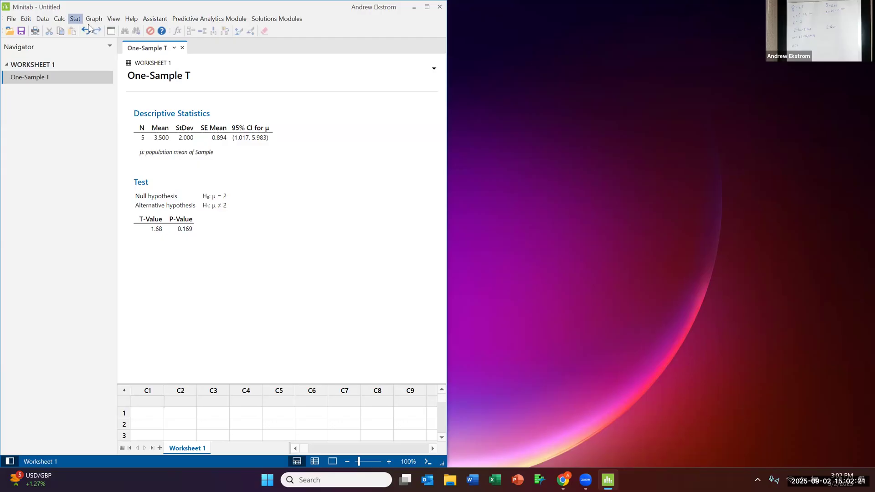
- Rerun the one-sample t test with the sample size set to 10
left_click(76, 19)
mouse_move(123, 33)
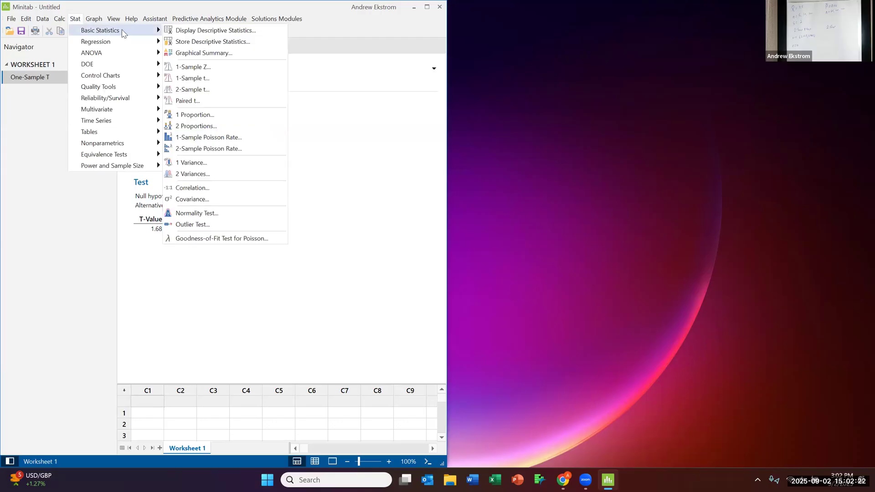
left_click(190, 79)
double_click(251, 192)
type("10")
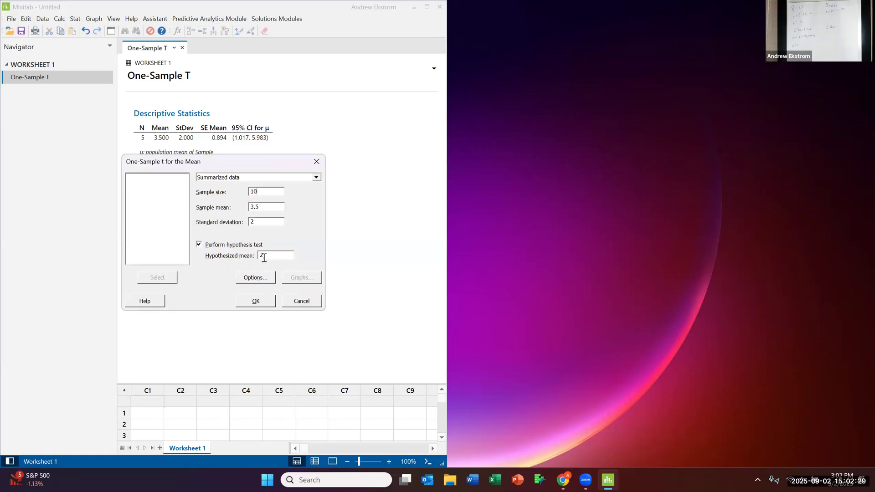
left_click(256, 303)
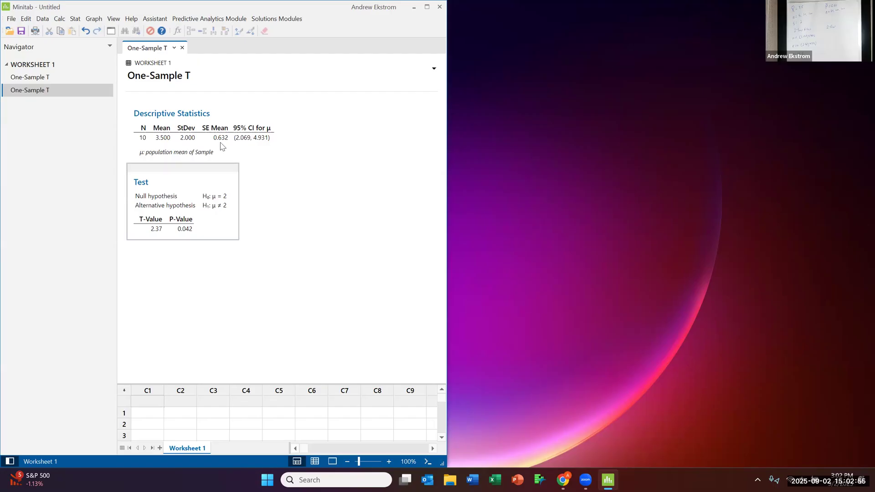
- Run the one-sample t test again with the sample size set to 100
left_click(77, 22)
mouse_move(94, 21)
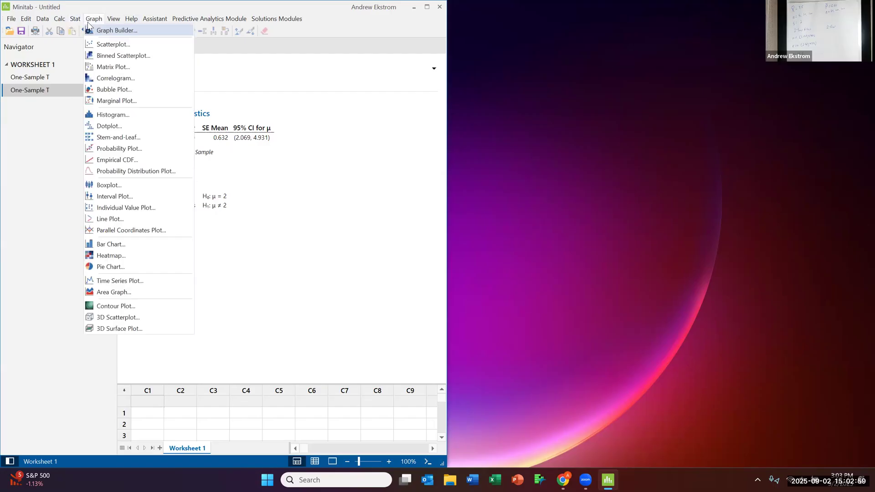
mouse_move(153, 29)
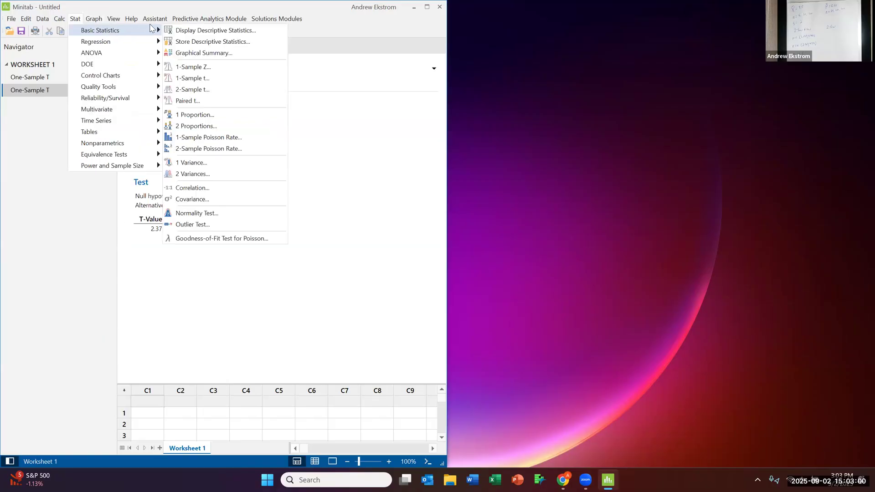
left_click(218, 81)
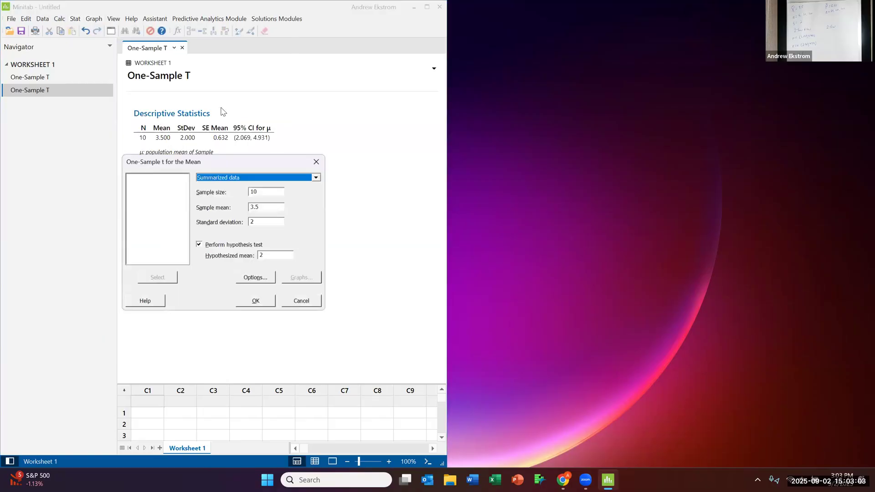
left_click(276, 193)
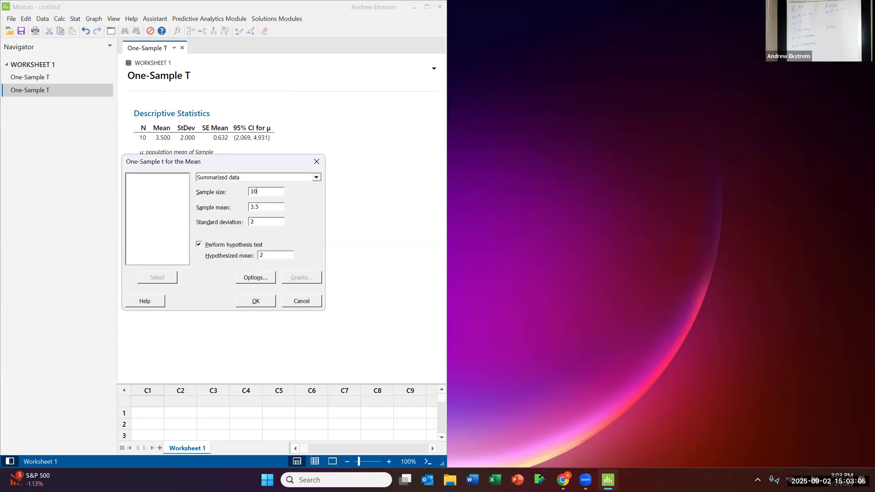
type("0")
left_click(257, 302)
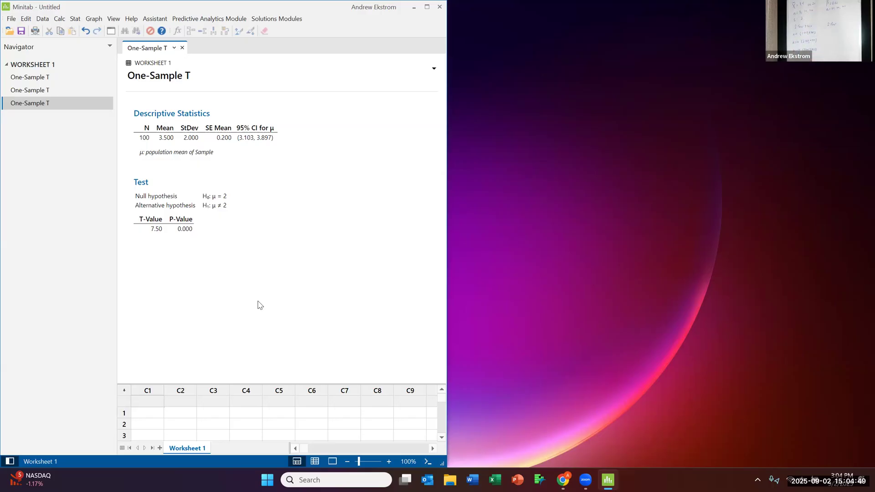
- Start a one-sample proportion analysis and base it on summarized data
left_click(861, 62)
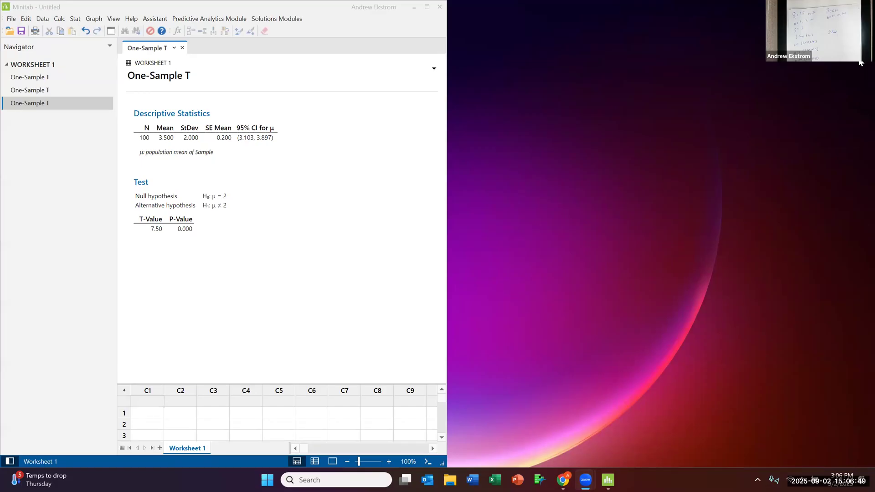
left_click(233, 98)
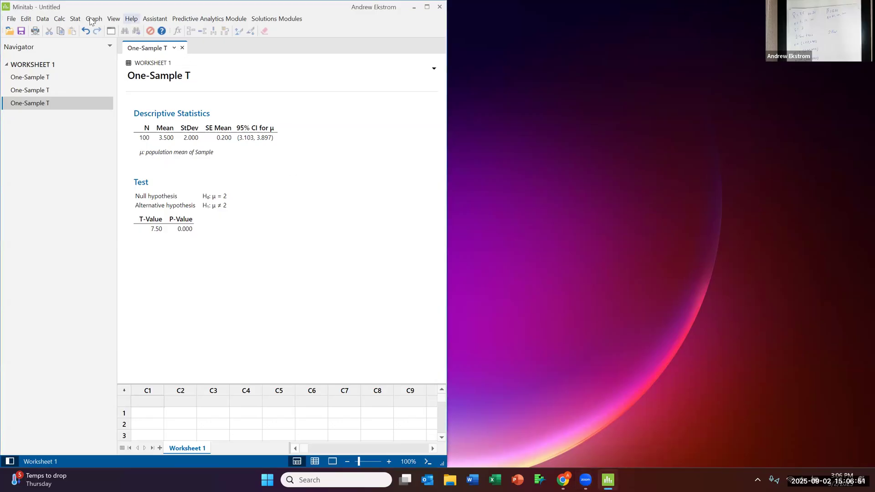
left_click(76, 19)
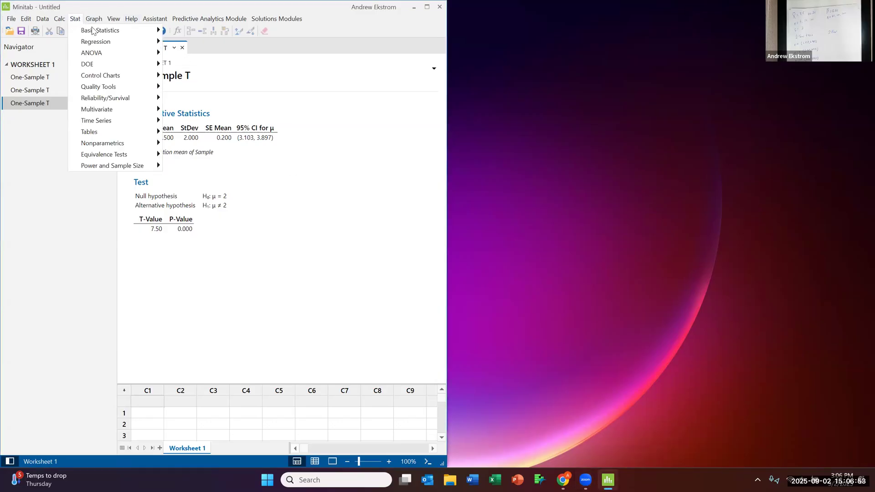
mouse_move(131, 30)
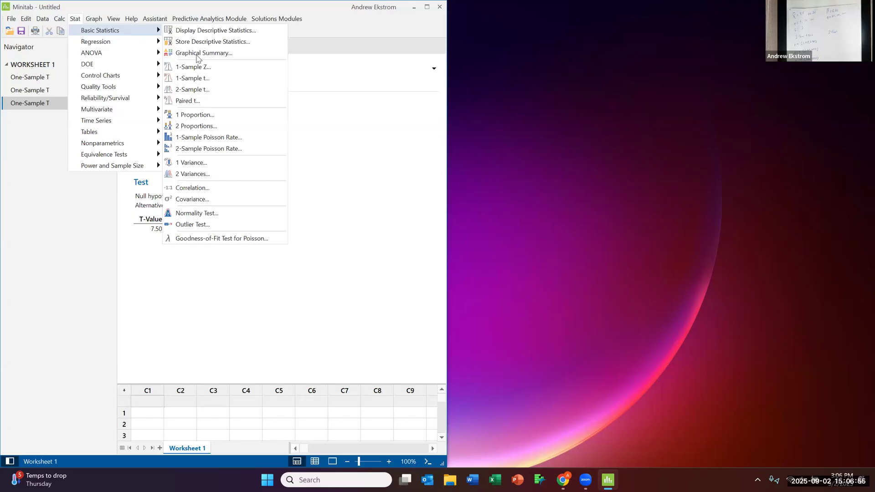
left_click(237, 117)
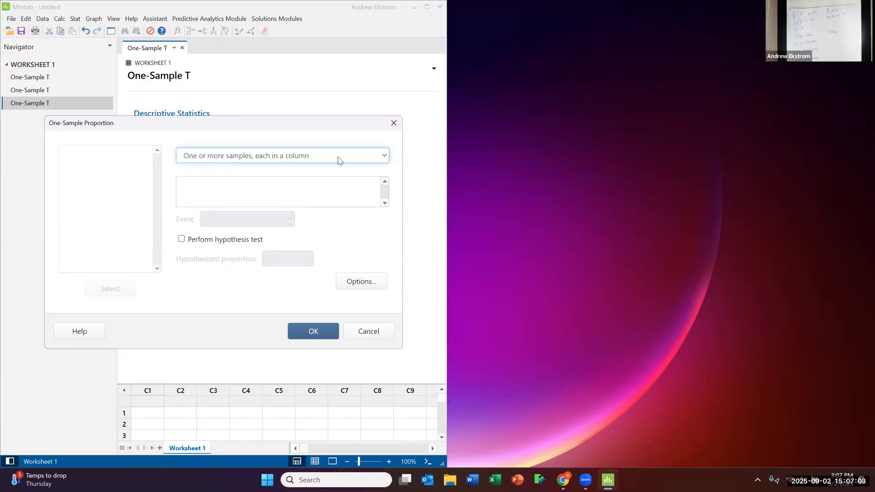
left_click(386, 155)
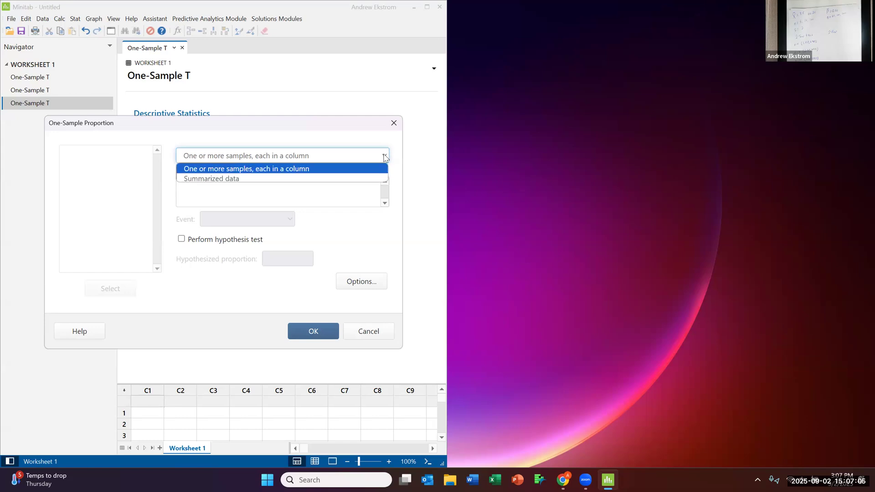
left_click(346, 180)
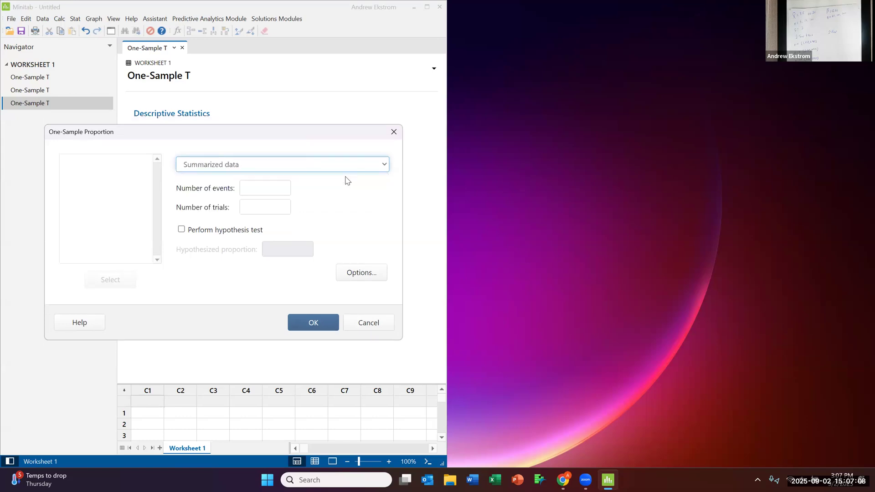
- Set the number of trials to 50 and the number of events to 25, and run the one-proportion analysis without a hypothesis test
left_click(260, 188)
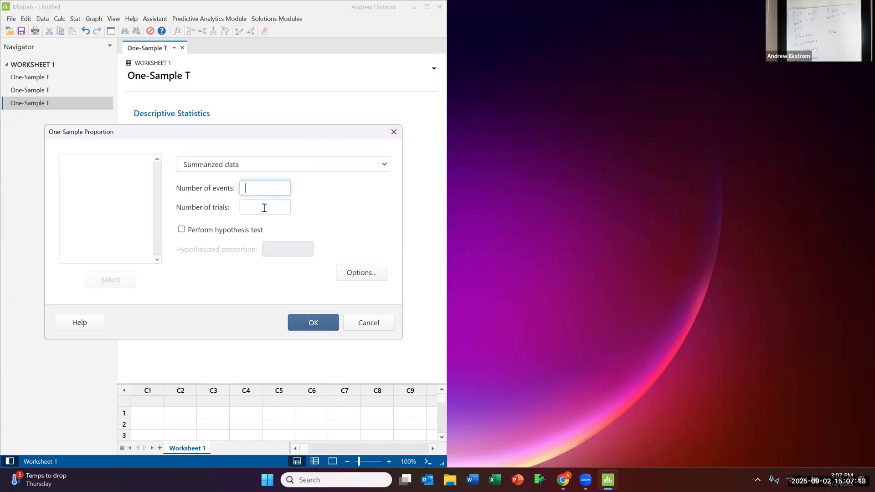
left_click(265, 208)
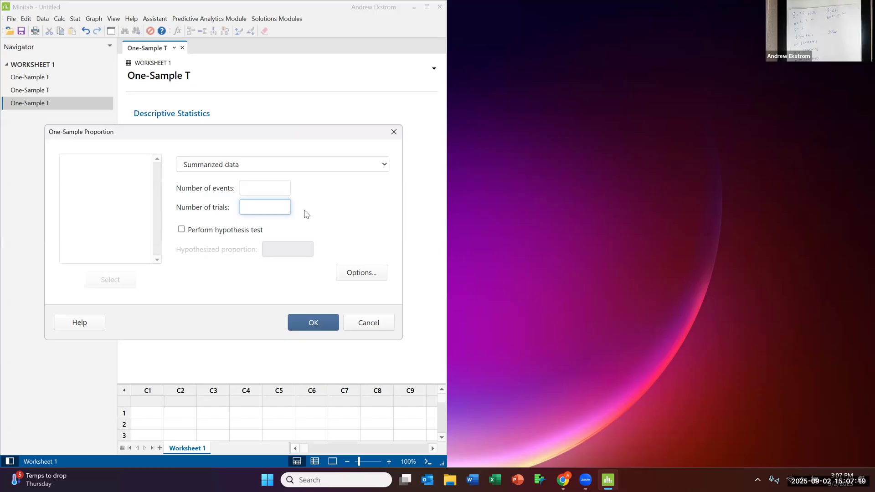
type("50")
left_click(258, 188)
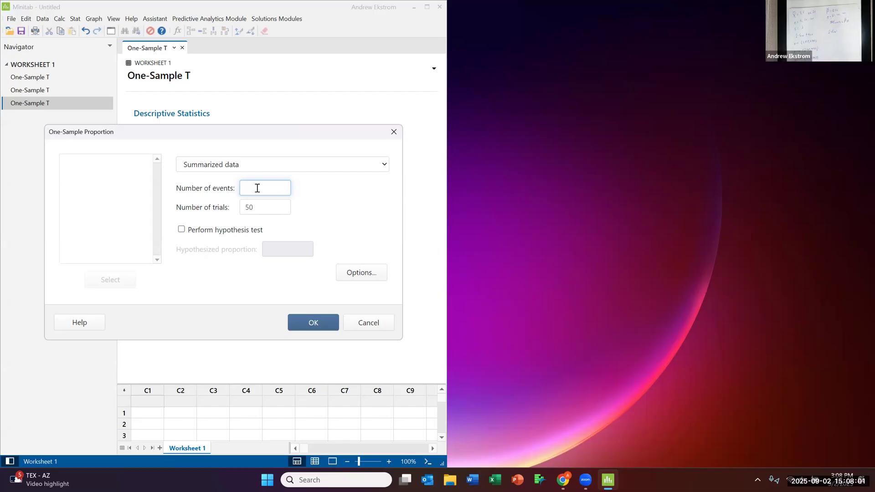
type("25")
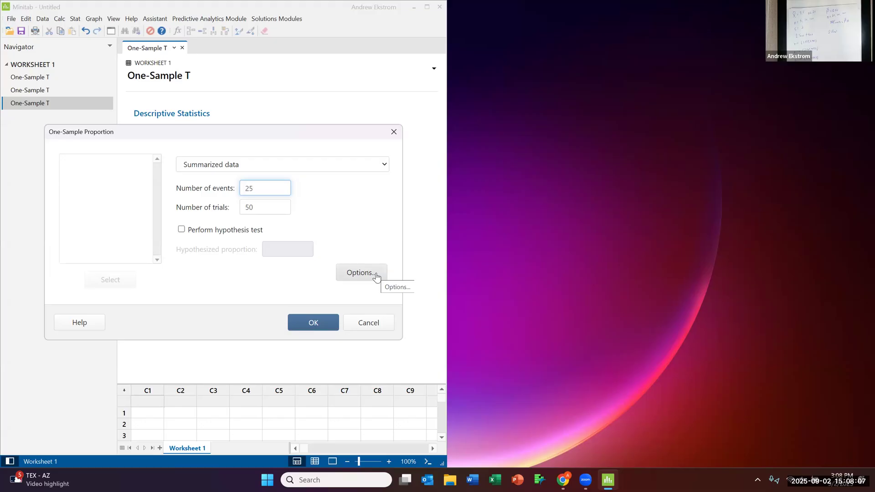
left_click(314, 323)
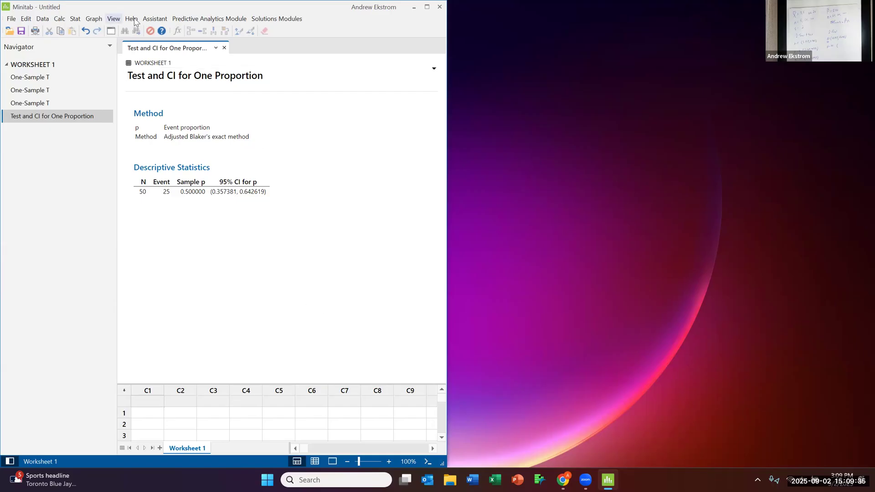
- Rerun the one-proportion analysis on summarized data with 50 events and 100 trials
left_click(76, 19)
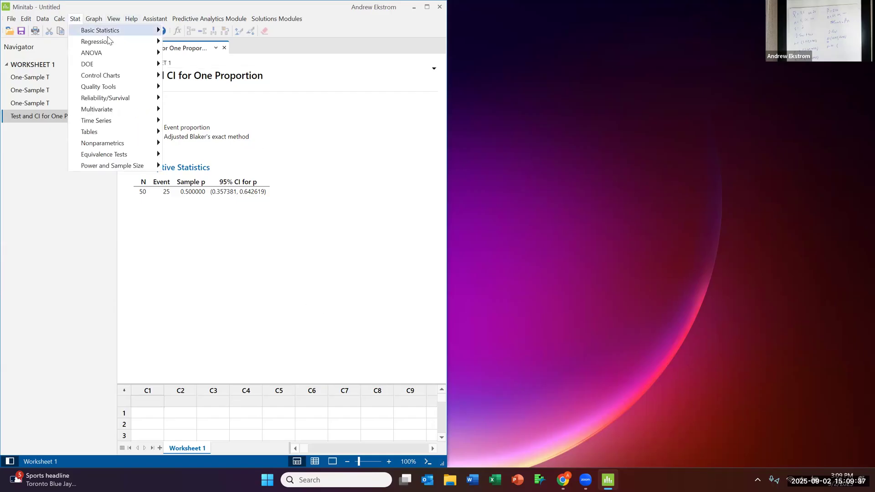
mouse_move(121, 30)
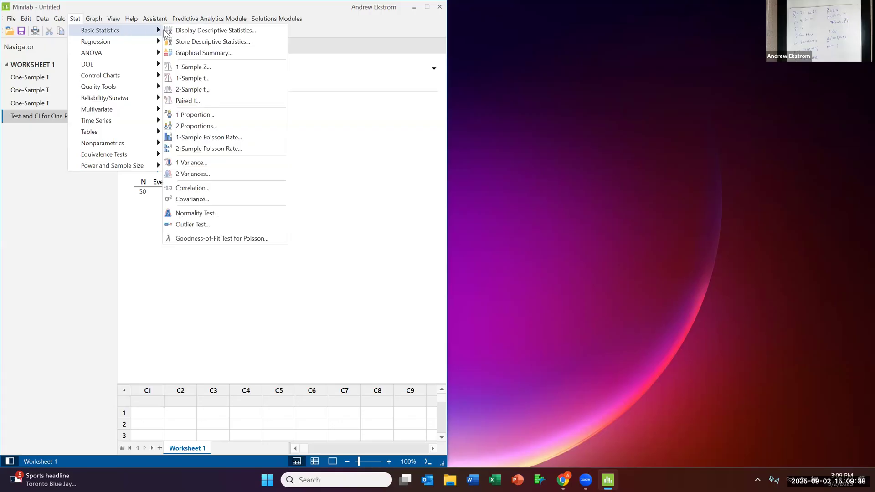
left_click(209, 115)
left_click_drag(263, 192, 234, 191)
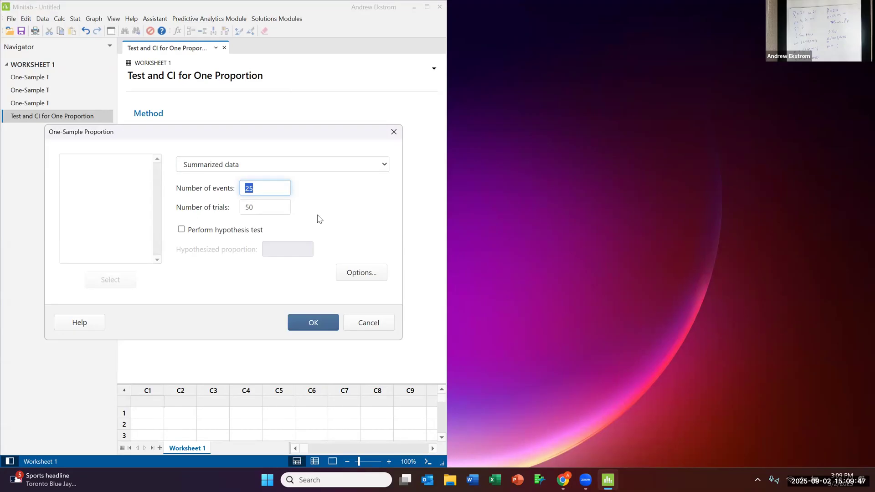
type("50")
double_click(262, 209)
type("10")
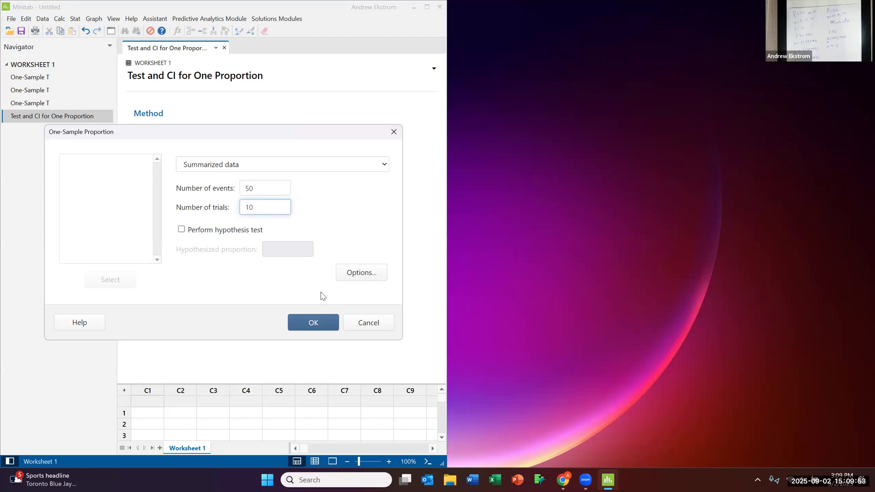
left_click(318, 325)
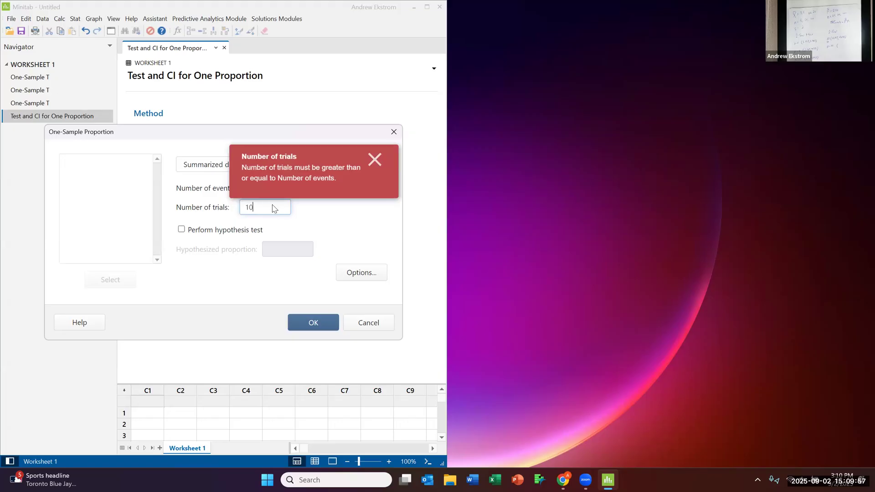
left_click(378, 160)
left_click(264, 206)
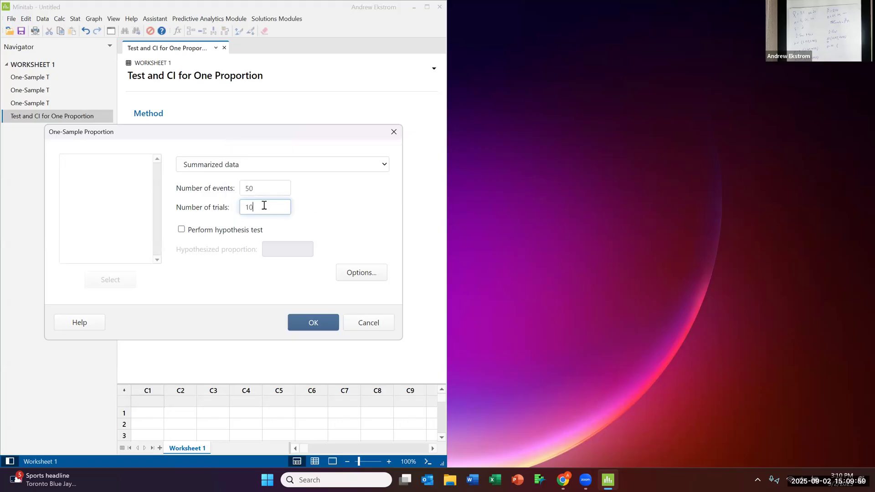
type("0")
left_click(314, 323)
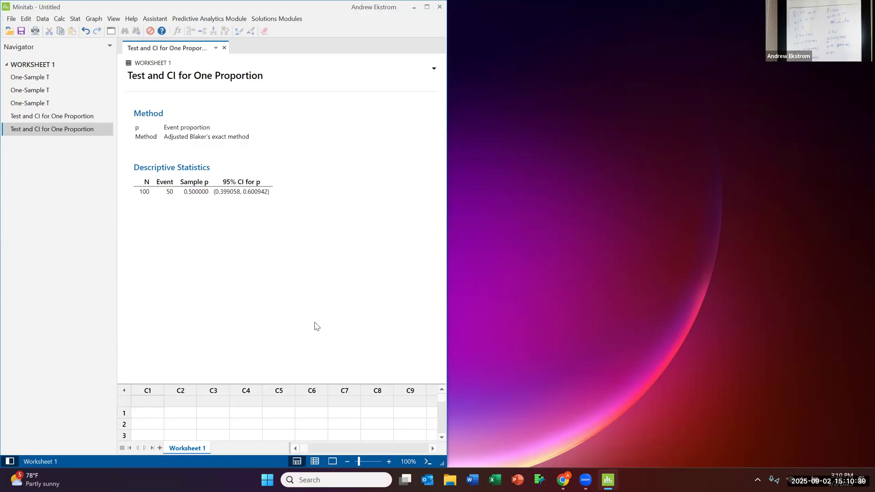
- Run the one-proportion analysis again with the number of events set to 500 and the number of trials to 1000
left_click(76, 20)
mouse_move(106, 32)
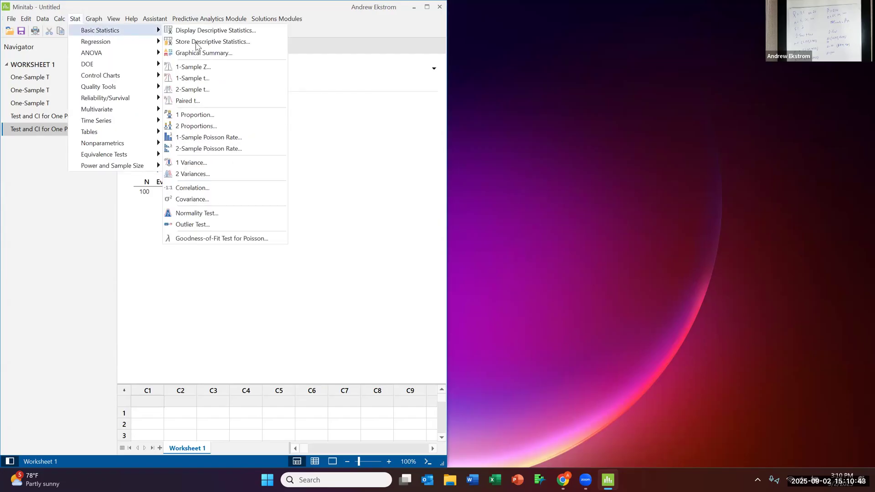
left_click(214, 116)
left_click(264, 189)
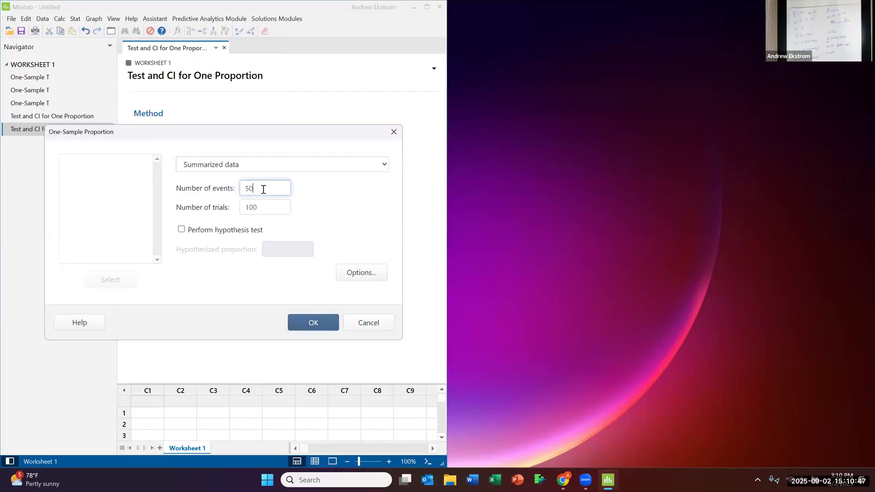
type("0")
left_click(267, 206)
type("0")
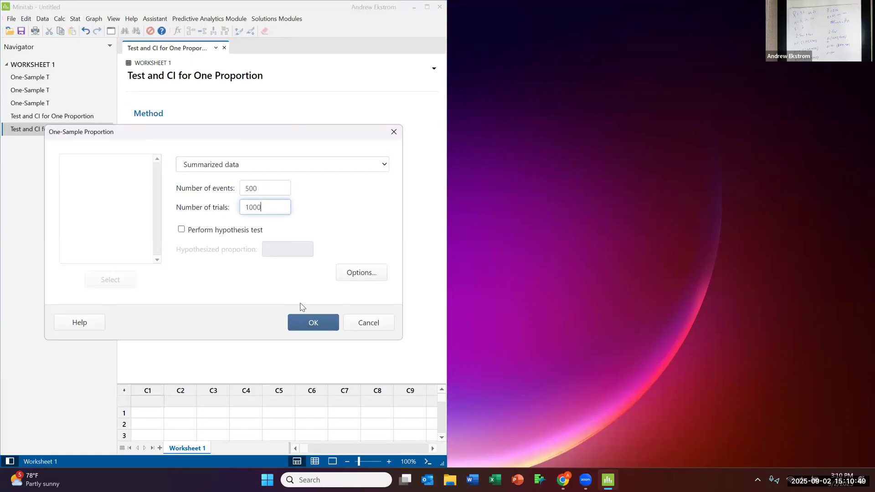
left_click(315, 323)
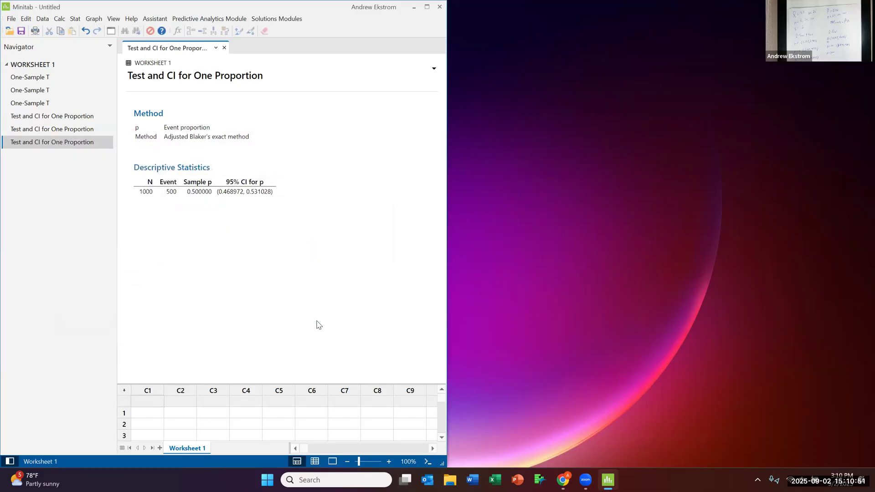